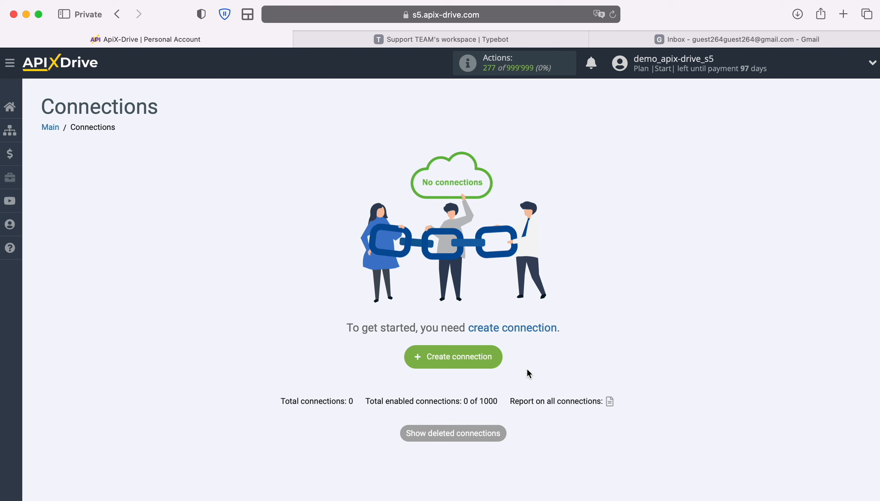
Start a new connection with Typebot as the data source system.
left_click(502, 364)
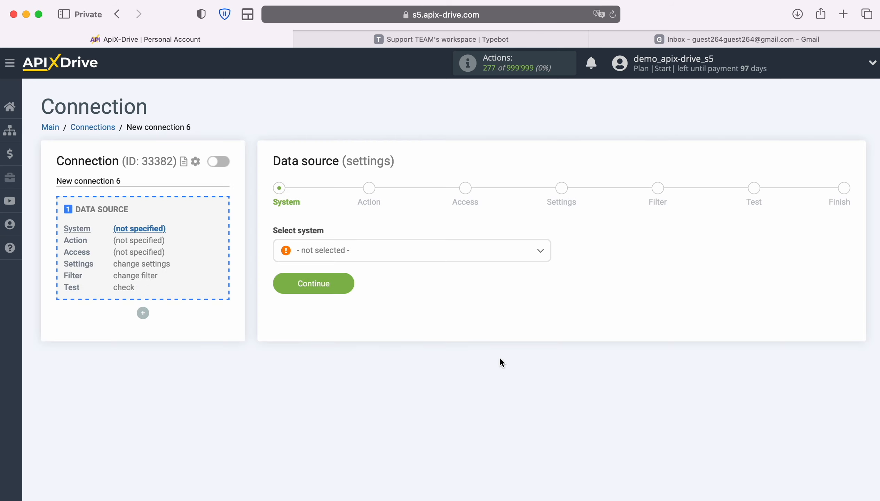
left_click(416, 256)
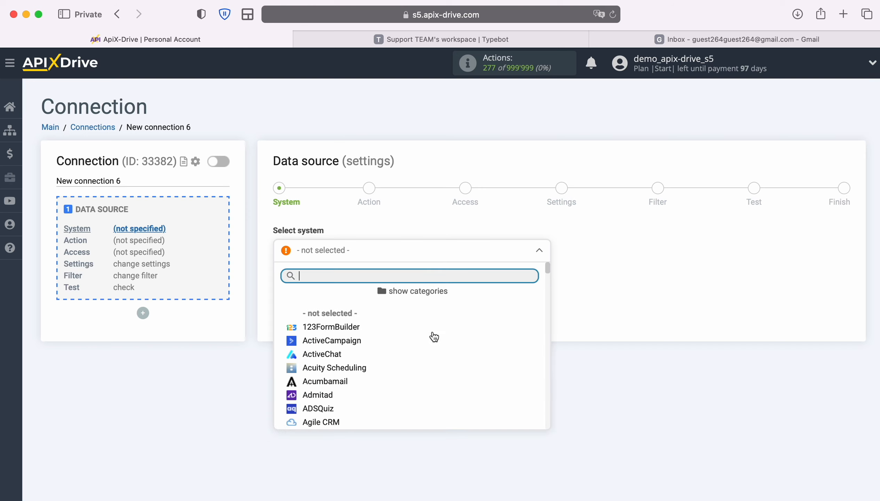
scroll(433, 337, "down", 5)
scroll(460, 370, "down", 15)
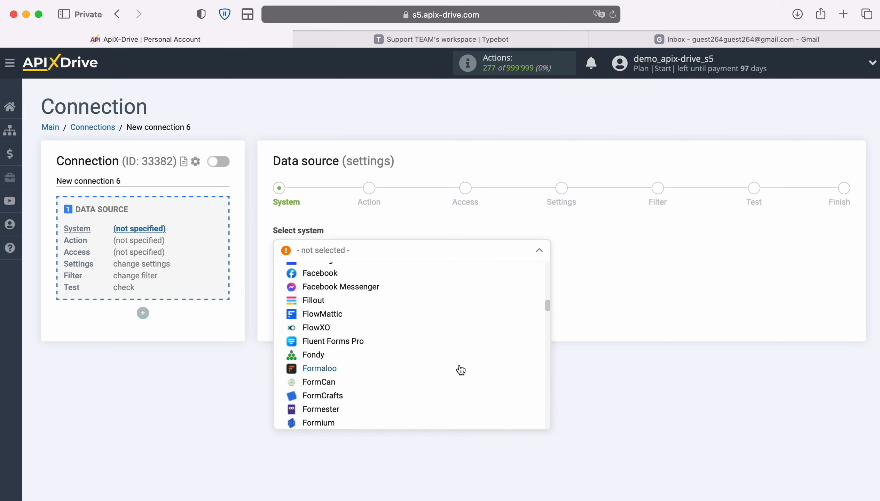
scroll(461, 370, "down", 15)
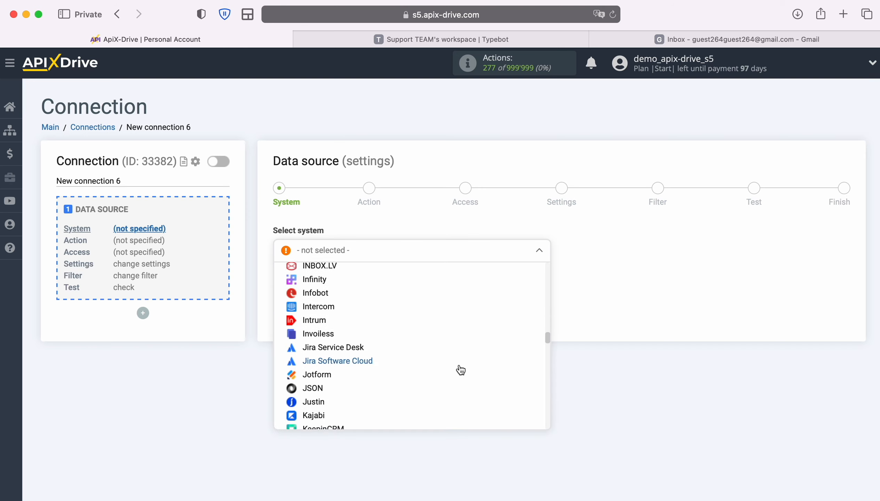
scroll(461, 370, "down", 15)
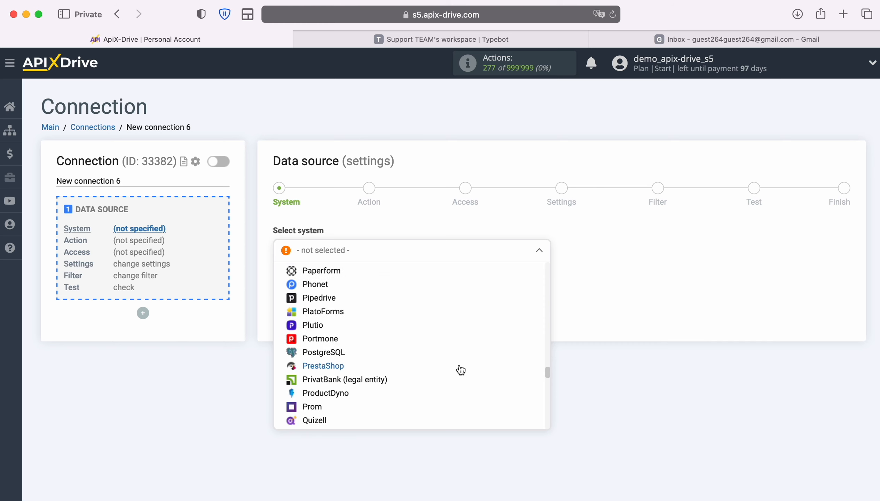
scroll(460, 370, "down", 15)
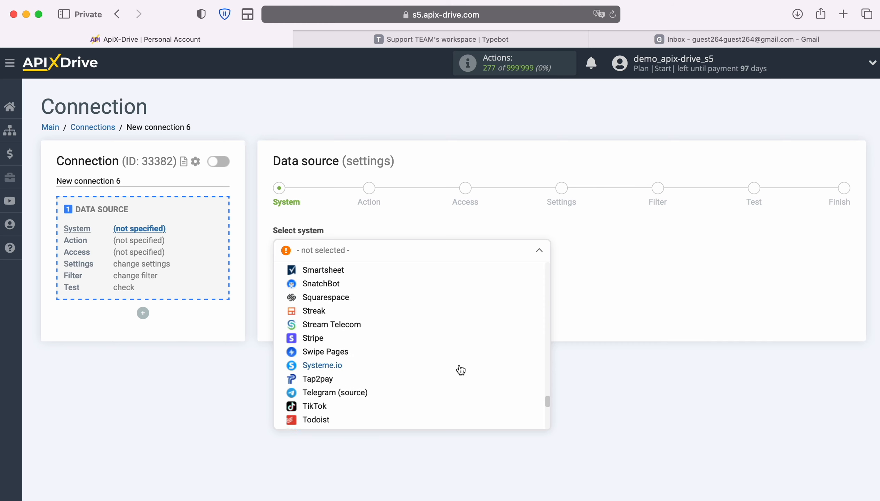
scroll(460, 370, "down", 2)
left_click(324, 355)
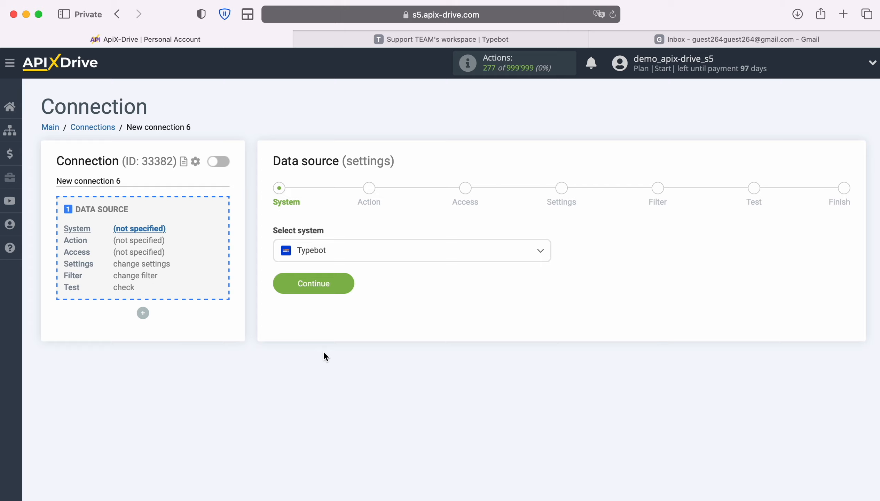
Set the Typebot source action to Get DATA and proceed to account access.
left_click(344, 287)
left_click(386, 252)
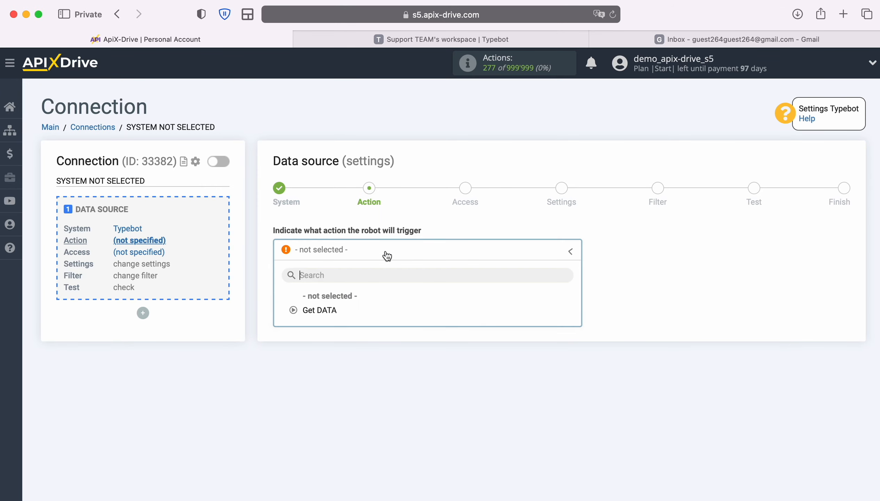
left_click(330, 315)
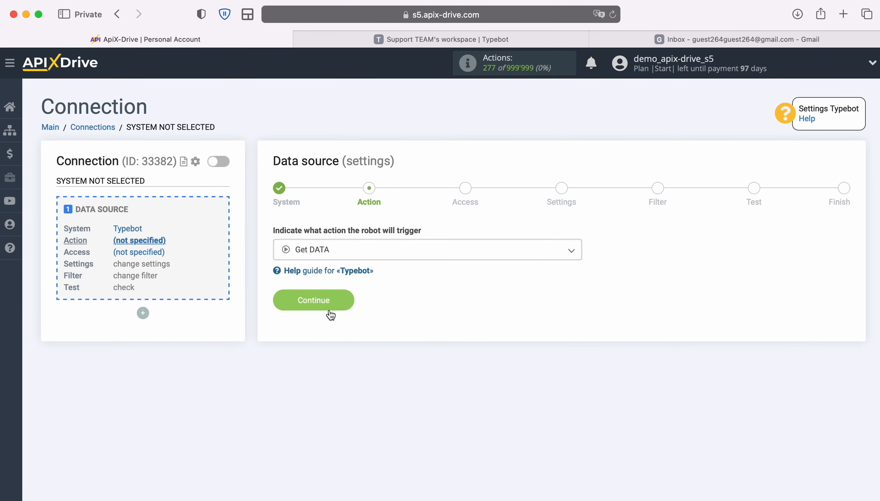
left_click(345, 301)
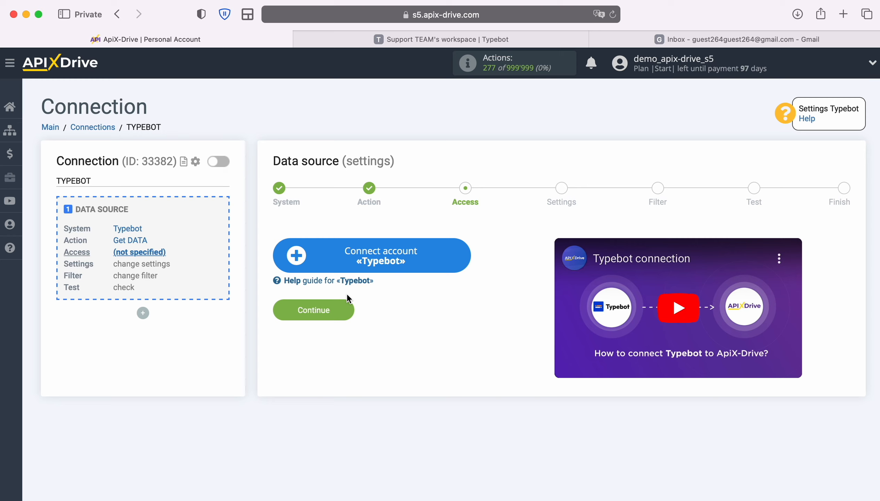
Connect a Typebot account under its prefilled name and select it as the source login.
left_click(458, 259)
left_click_drag(492, 235, 308, 222)
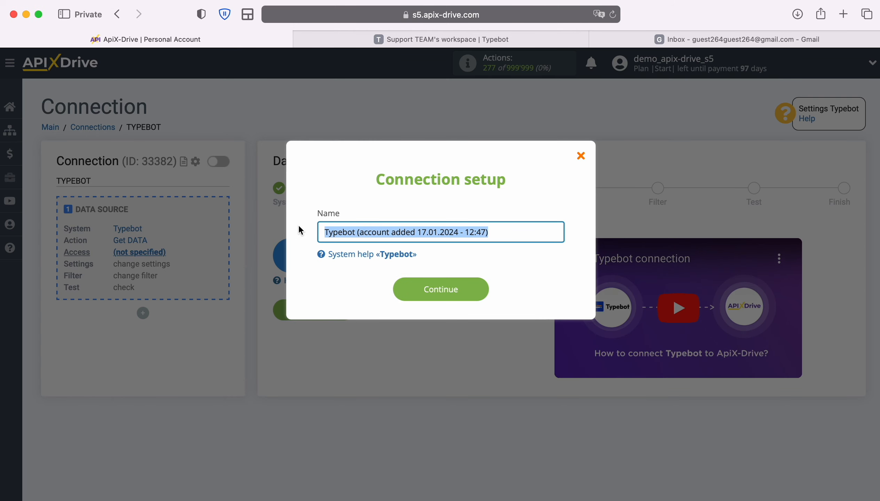
left_click(301, 231)
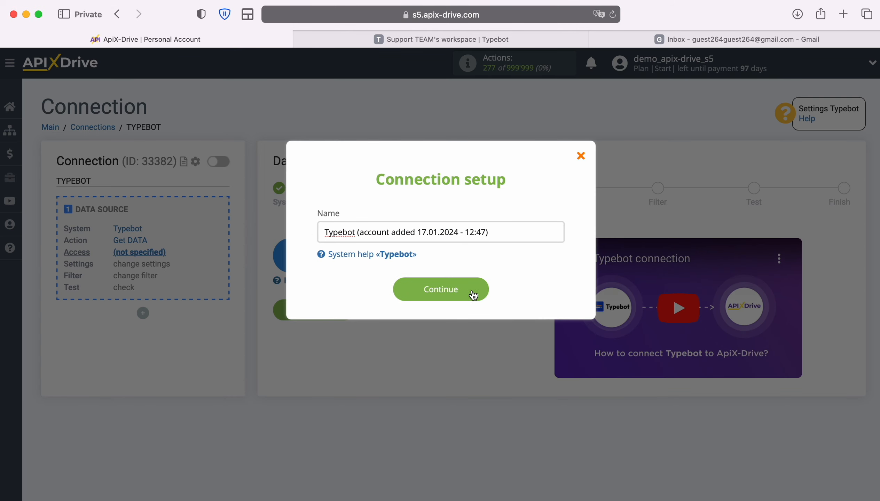
left_click(485, 290)
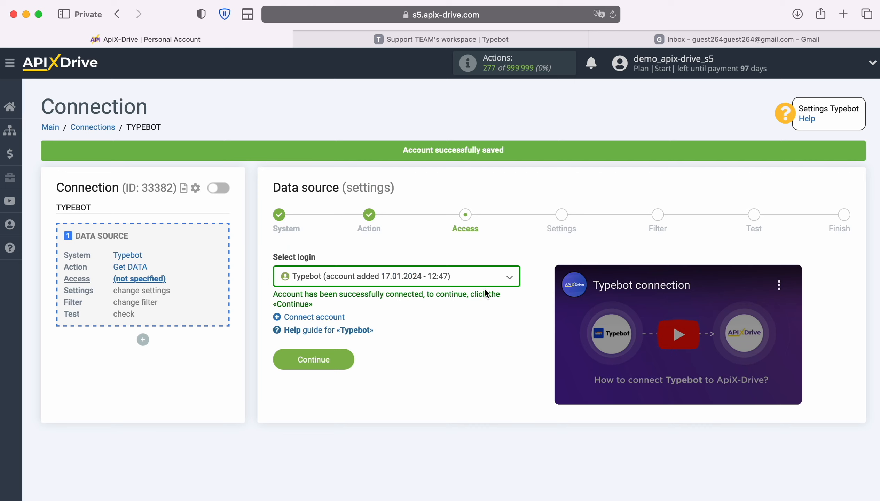
left_click(509, 281)
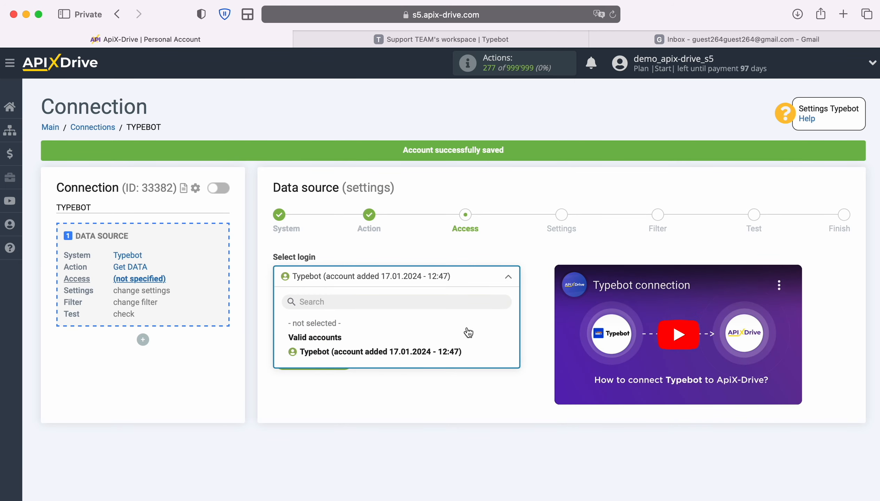
left_click(458, 351)
left_click(345, 356)
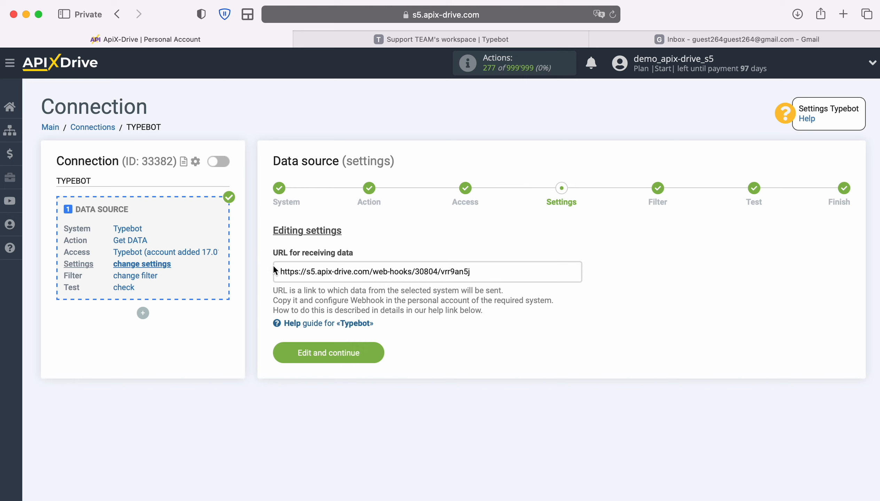
Copy the source's webhook URL for use in Typebot.
left_click_drag(280, 271, 471, 272)
right_click(449, 271)
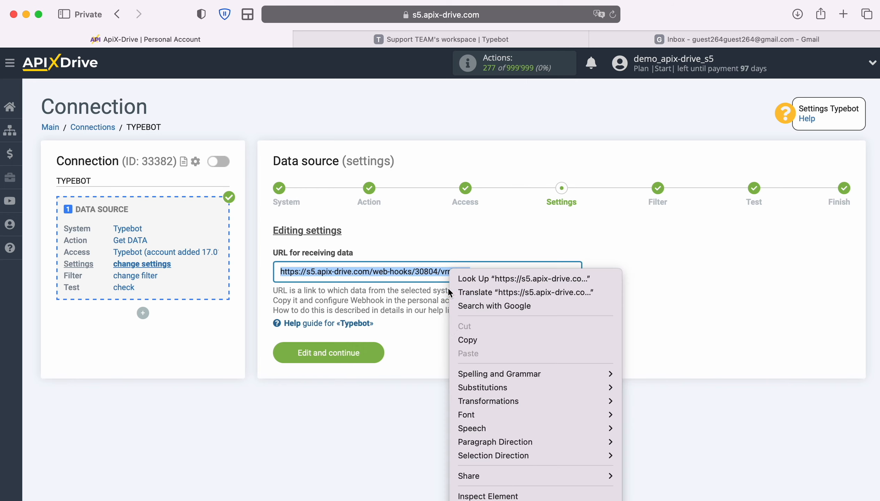
left_click(465, 339)
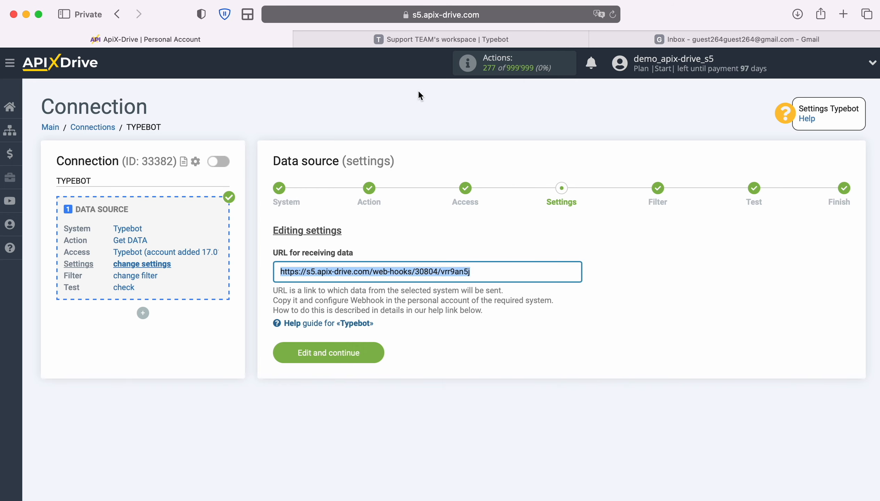
left_click(388, 37)
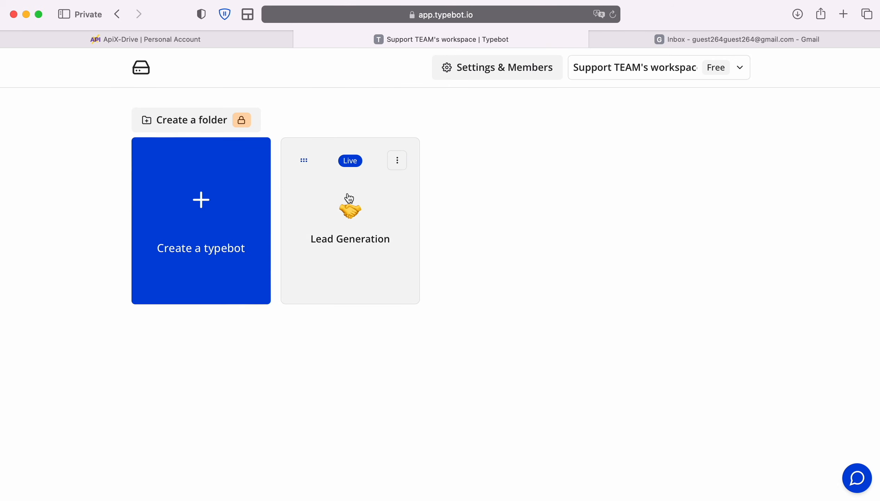
Open the Lead Generation flow and zoom out to see the whole canvas.
left_click(349, 209)
left_click(850, 154)
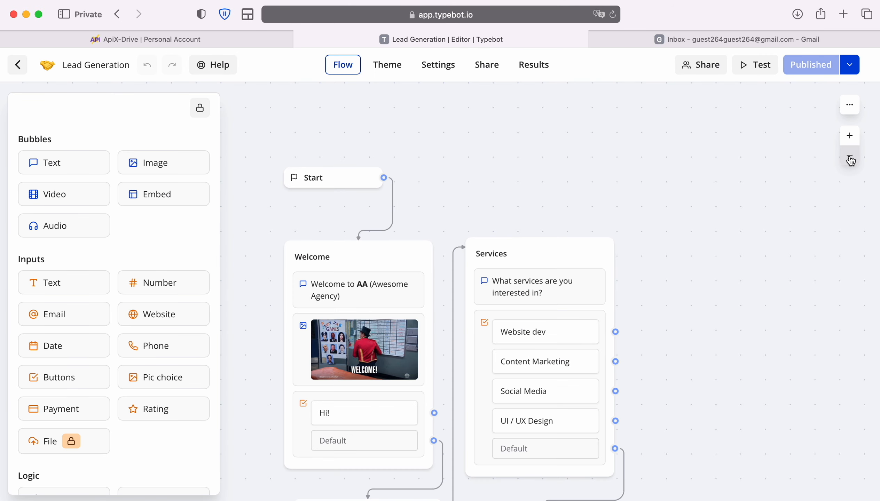
left_click(850, 155)
scroll(751, 248, "down", 3)
scroll(752, 244, "down", 5)
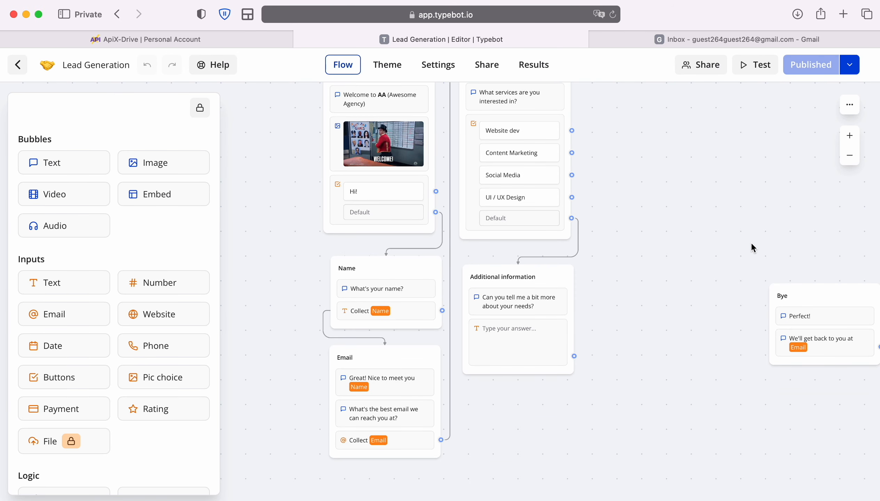
scroll(750, 244, "right", 1)
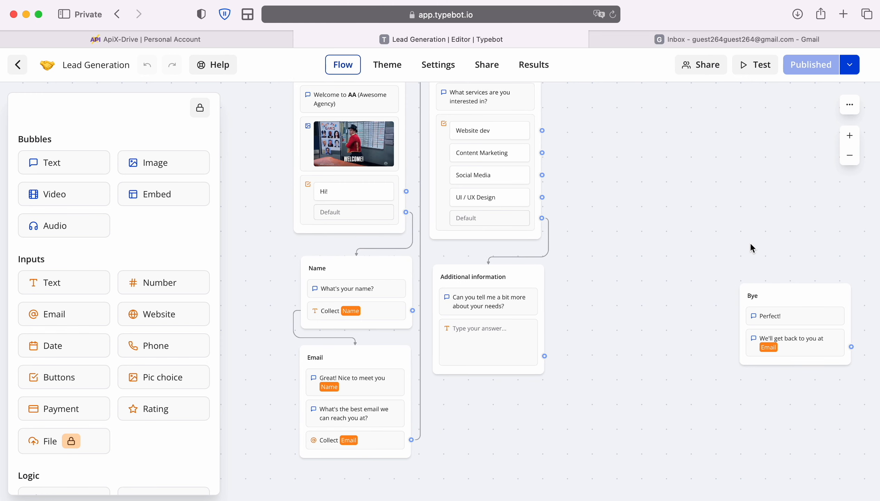
scroll(162, 280, "down", 10)
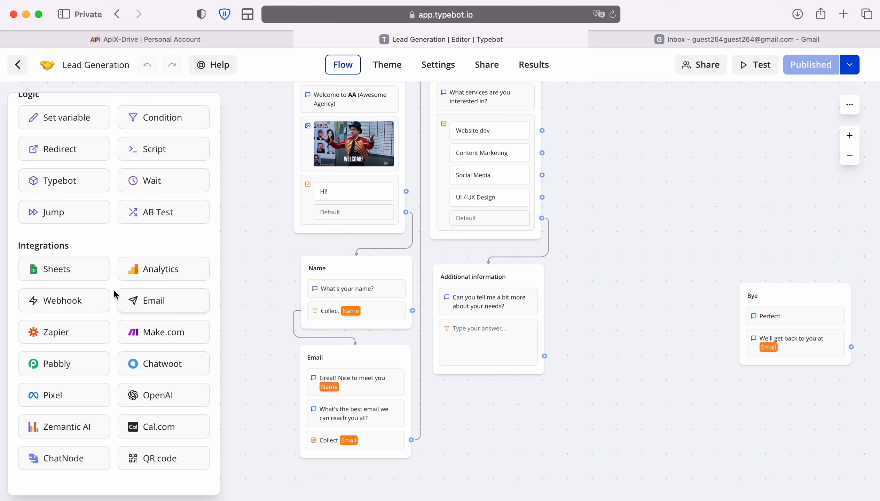
Add a Webhook block as Group #7 before Bye, pasting the ApiX-Drive webhook URL.
left_click_drag(78, 300, 651, 309)
left_click(656, 329)
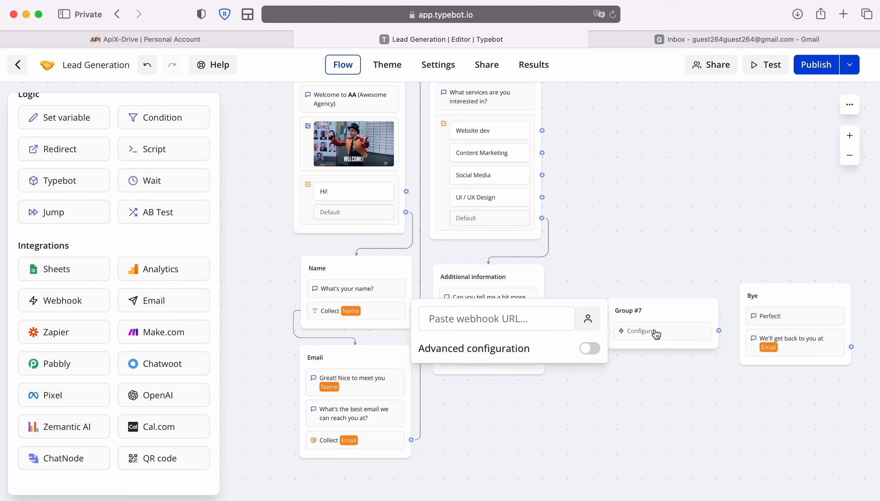
right_click(476, 318)
left_click(516, 353)
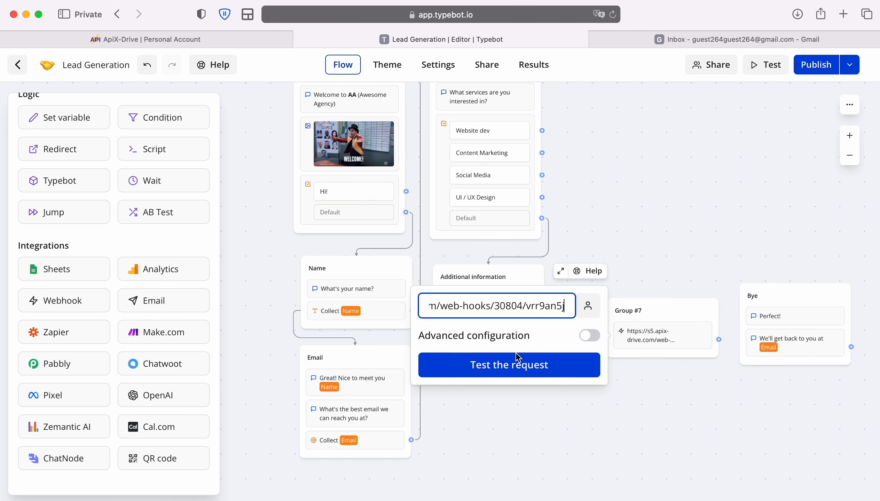
left_click(647, 390)
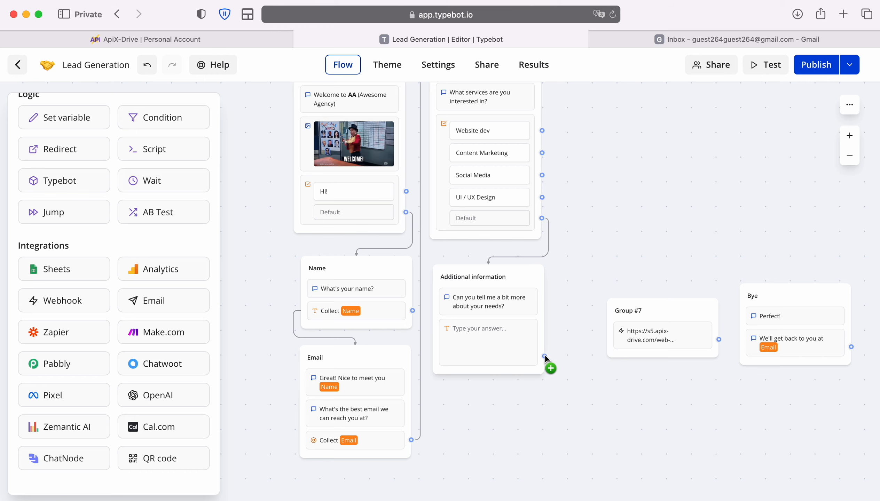
Link Additional information to Group #7 and Group #7 to Bye, then publish the bot.
left_click_drag(545, 356, 628, 336)
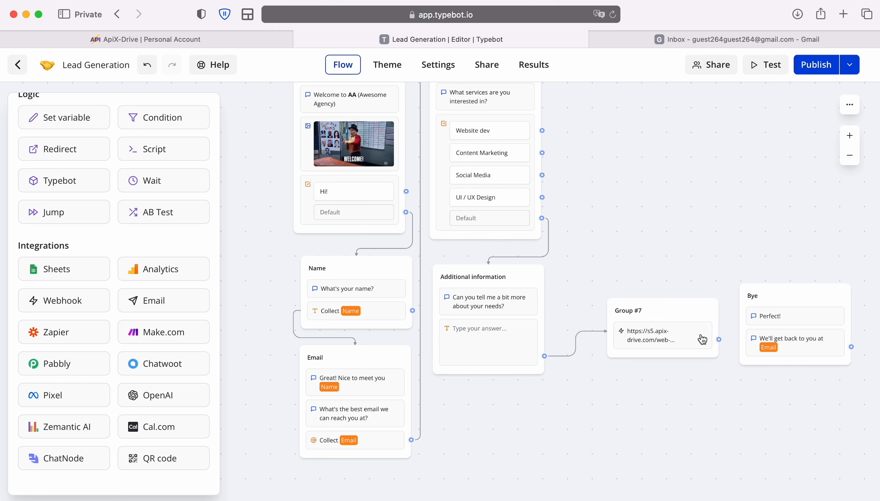
left_click_drag(719, 339, 751, 300)
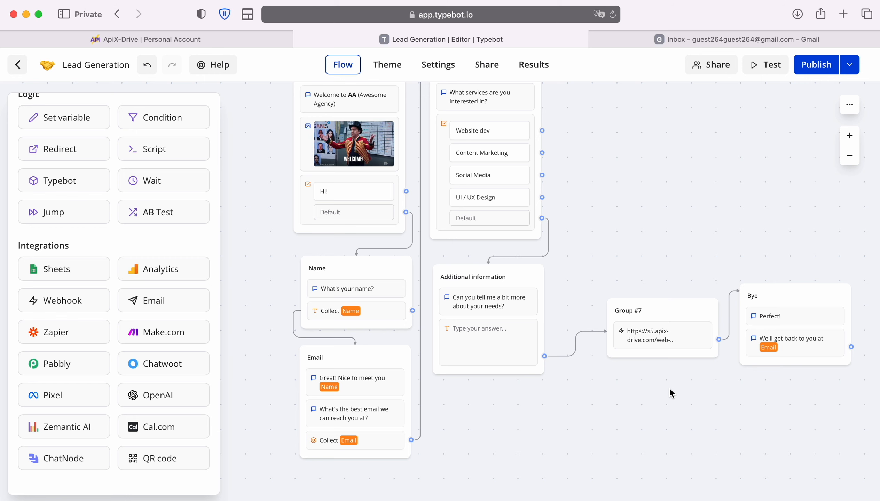
left_click(810, 63)
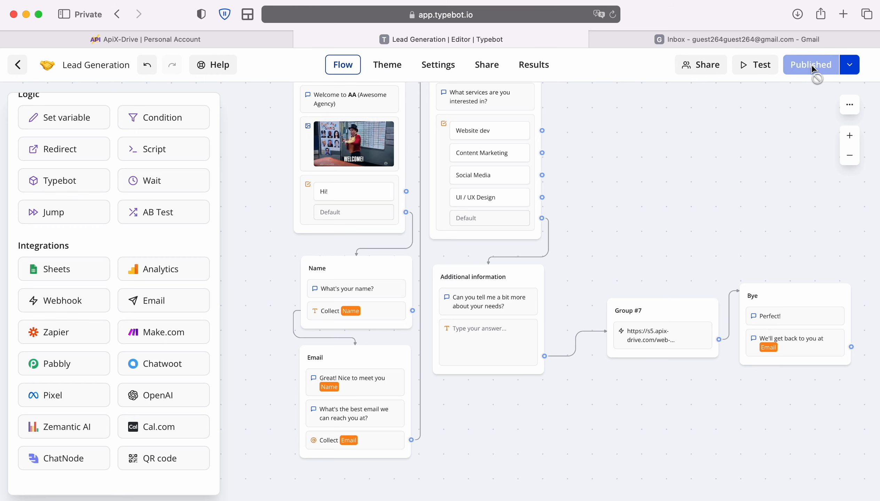
Test the webhook request, confirming it returns statusCode 200 with Success.
left_click(662, 338)
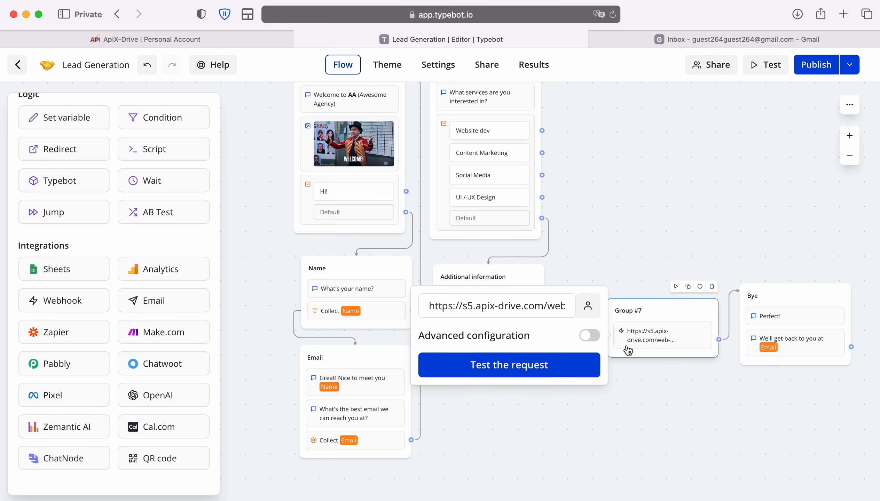
left_click(536, 365)
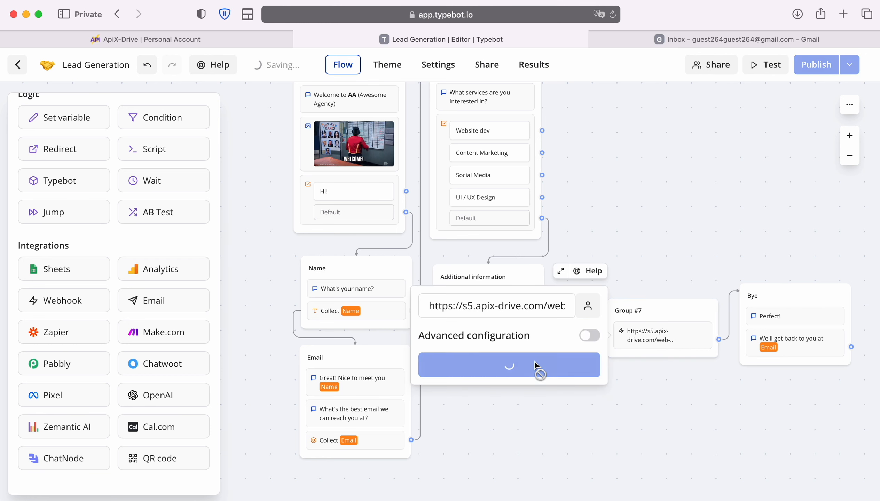
left_click(654, 379)
Continue past the webhook, Filter and Test steps, accepting the Typebot sample lead data.
left_click(127, 37)
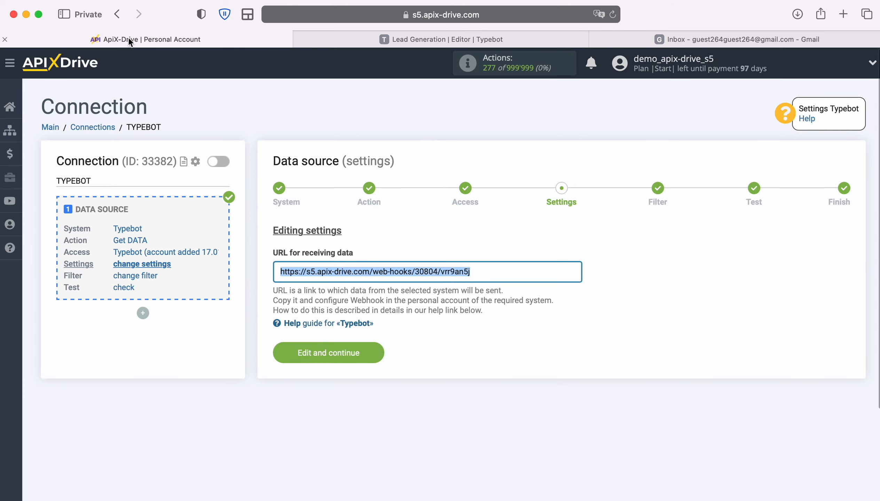
left_click(377, 352)
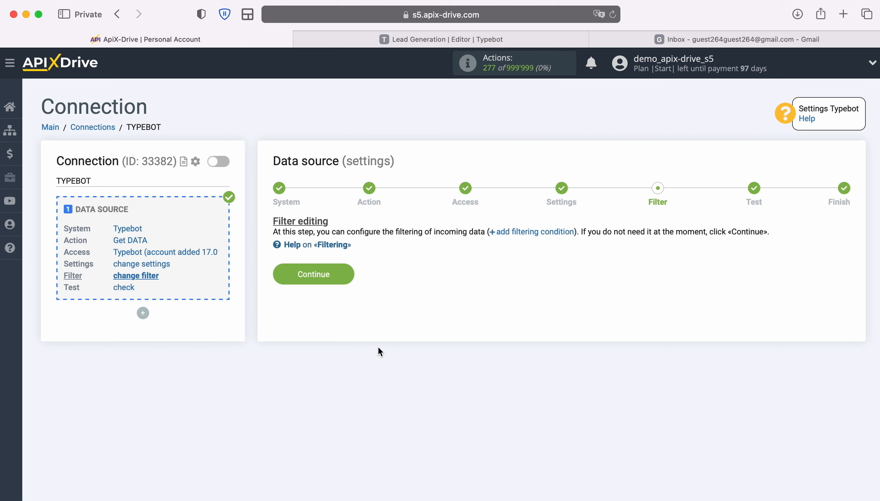
left_click(345, 272)
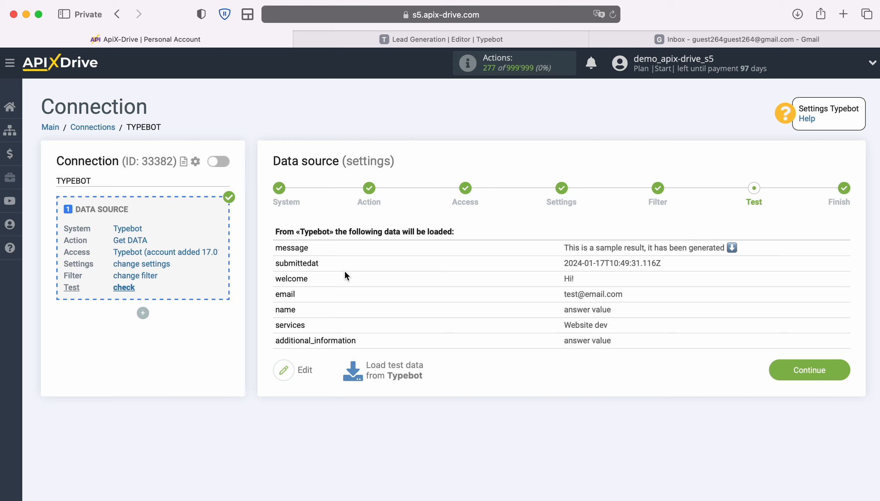
left_click(838, 369)
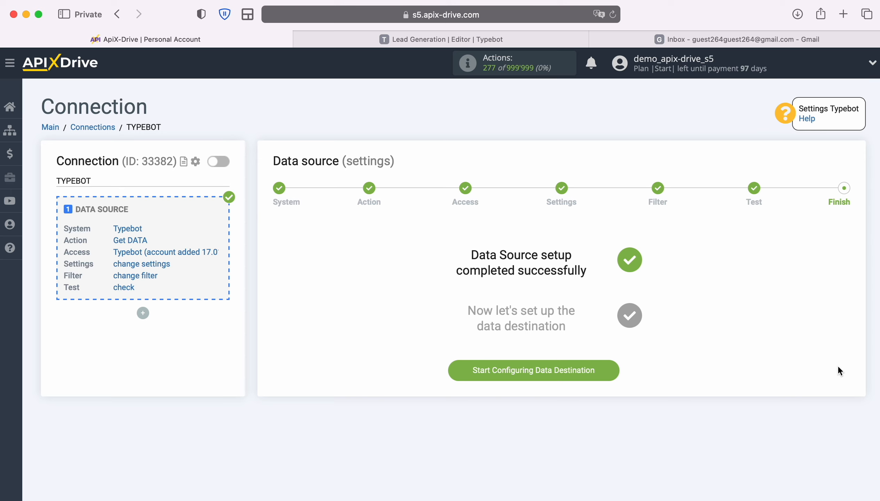
Choose Gmail (send) as the data destination system.
left_click(614, 370)
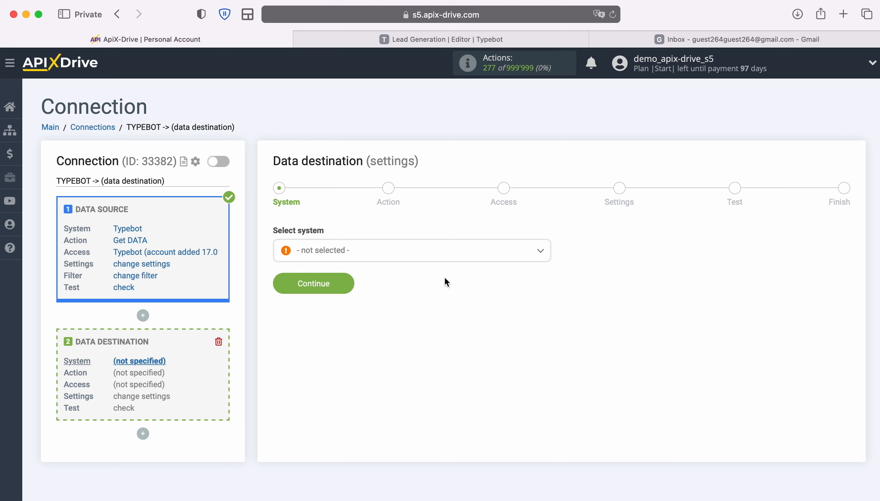
left_click(419, 256)
scroll(453, 358, "down", 10)
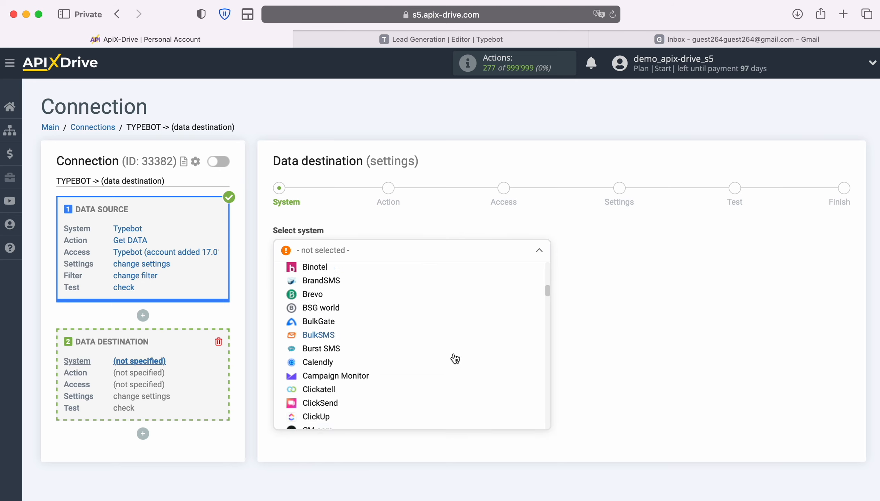
scroll(455, 359, "down", 15)
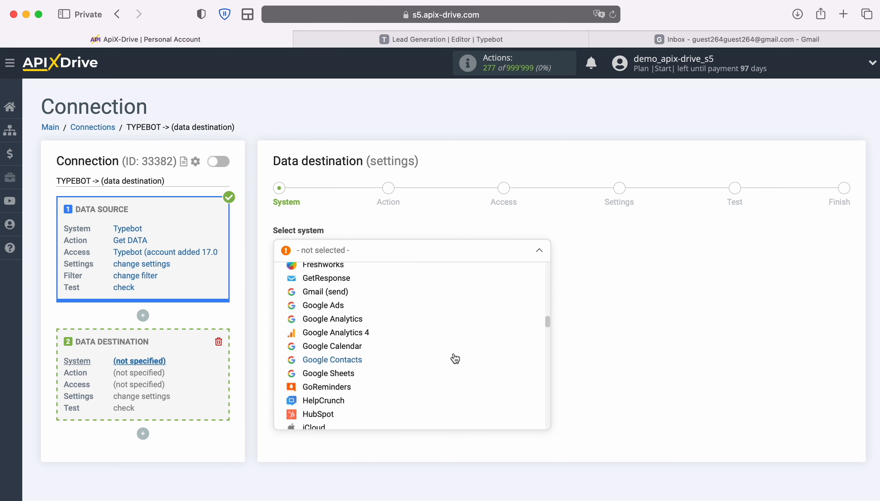
left_click(340, 292)
left_click(350, 282)
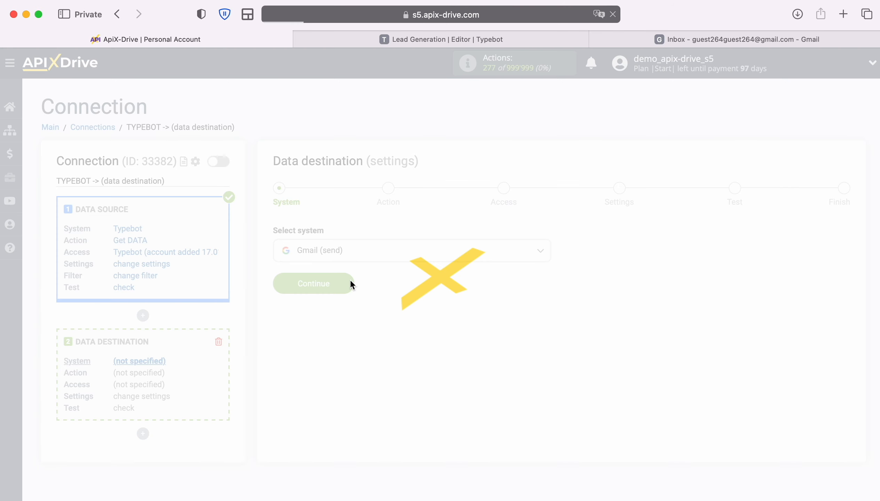
Set the destination action to Send EMAIL and begin connecting a Gmail account.
left_click(454, 254)
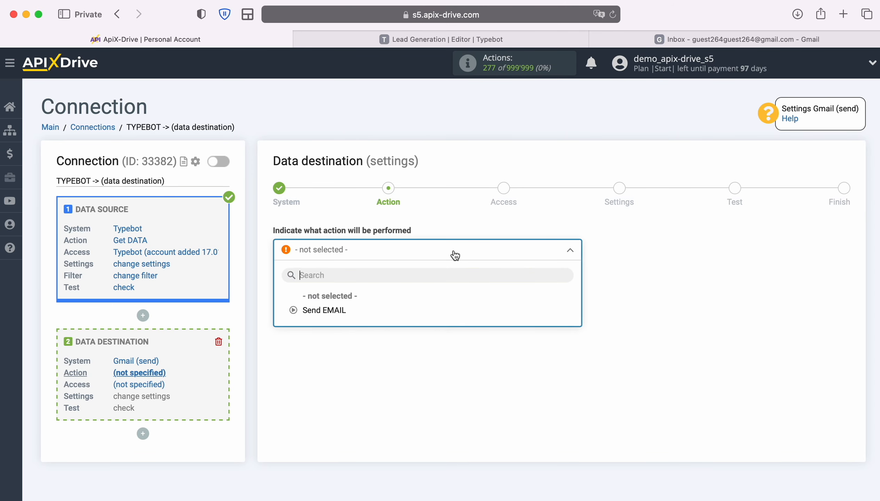
left_click(341, 311)
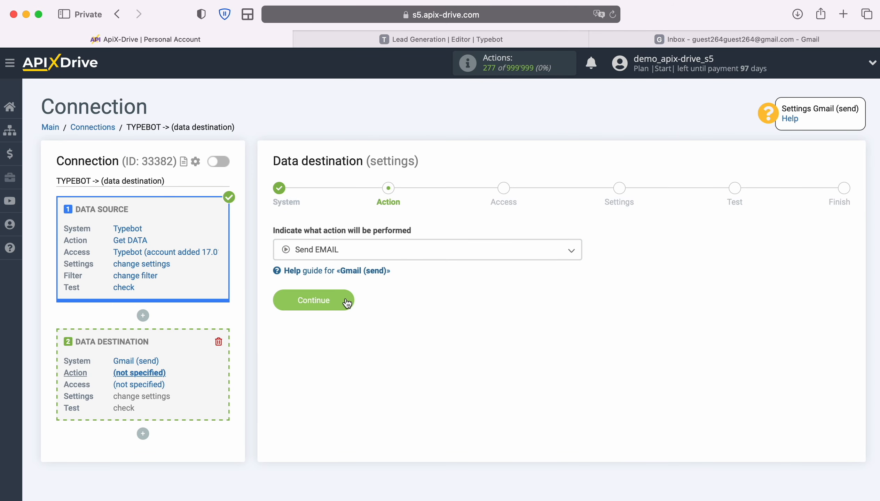
left_click(347, 303)
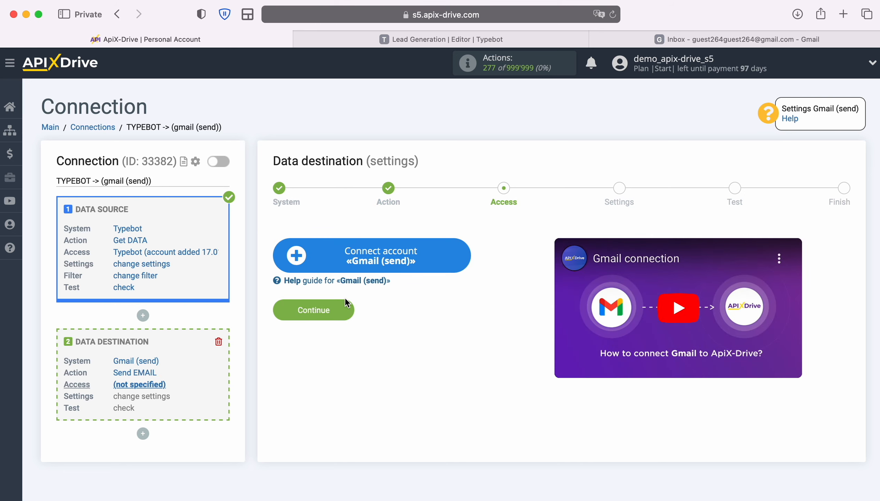
left_click(462, 254)
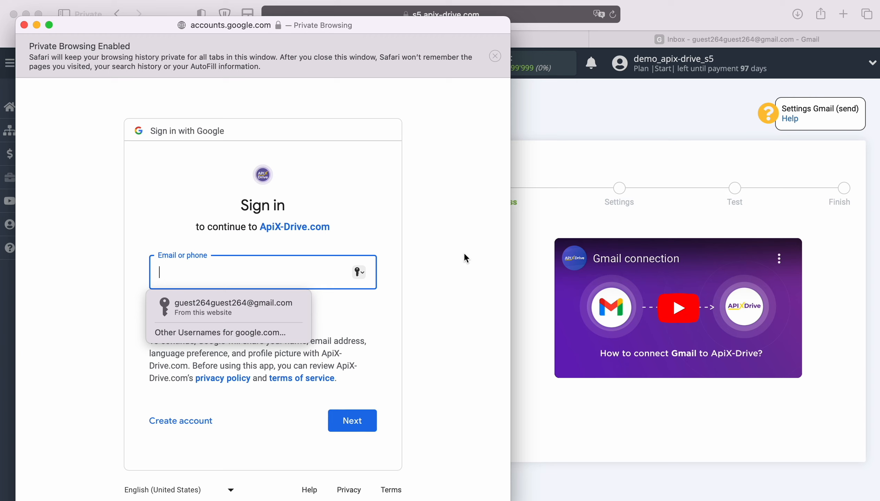
Sign in to the Google account using the saved e-mail and password.
left_click(291, 299)
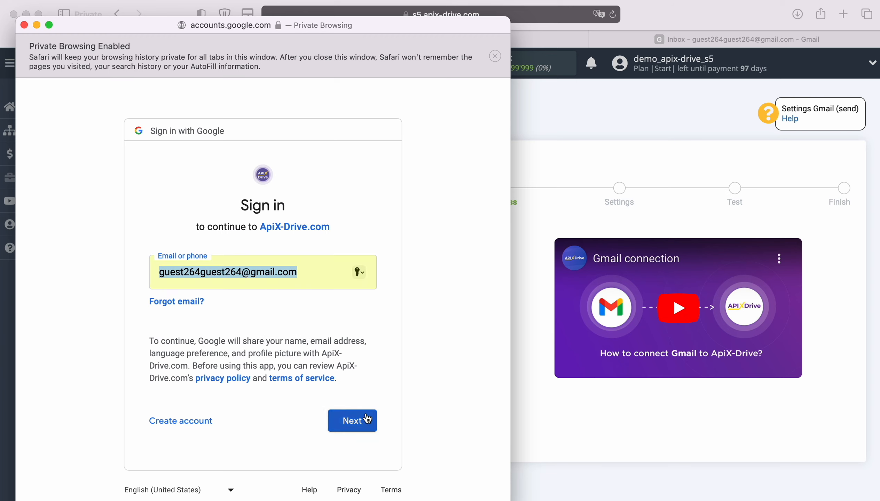
left_click(363, 420)
left_click(276, 316)
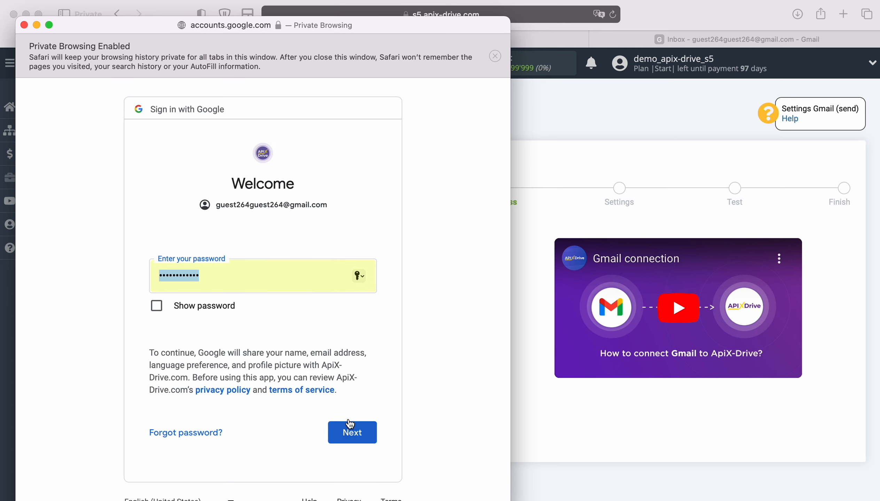
left_click(363, 432)
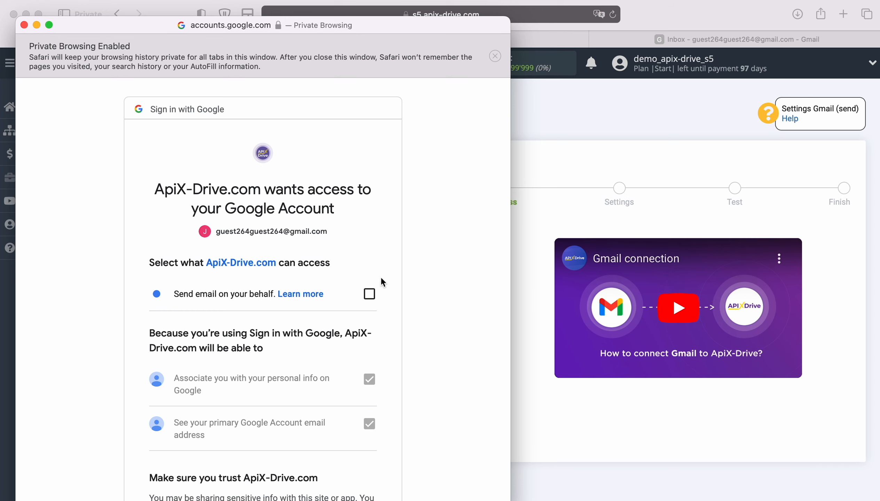
Grant ApiX-Drive permission to send email on the account's behalf.
left_click(369, 294)
scroll(430, 332, "down", 4)
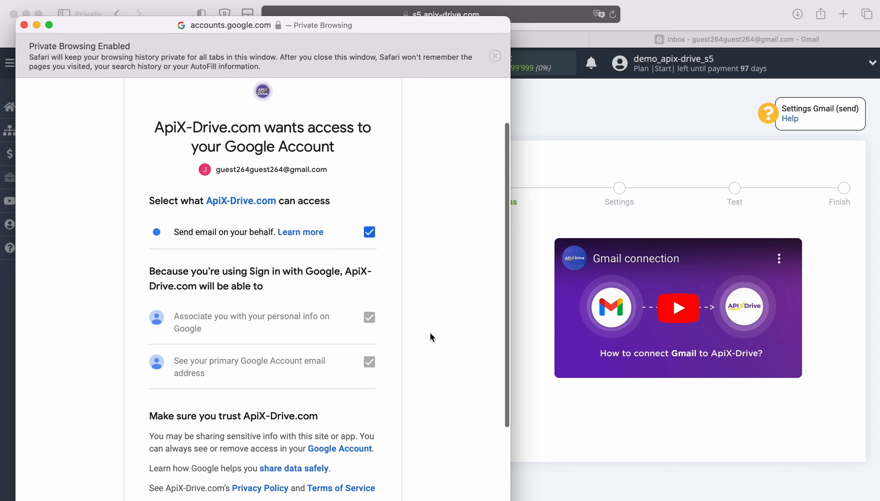
left_click(365, 438)
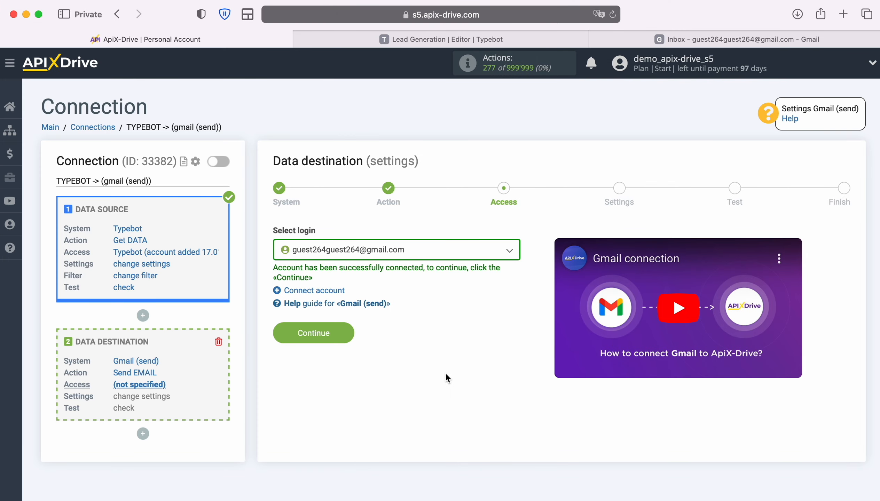
left_click(509, 256)
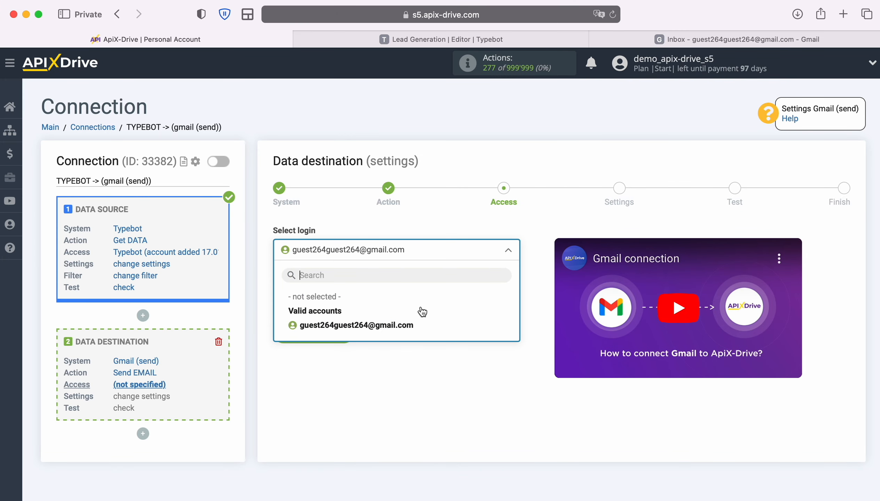
Select the connected Gmail login and map To: E-mail to the Typebot email variable.
left_click(402, 326)
left_click(346, 332)
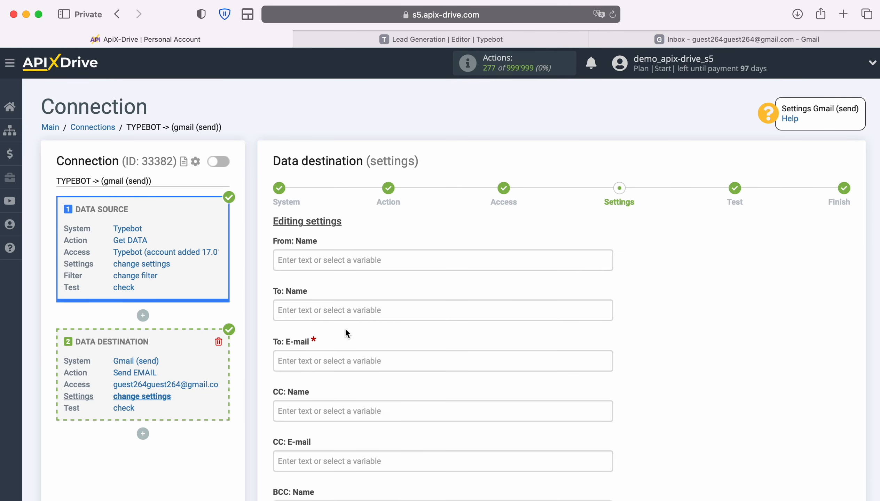
left_click(338, 362)
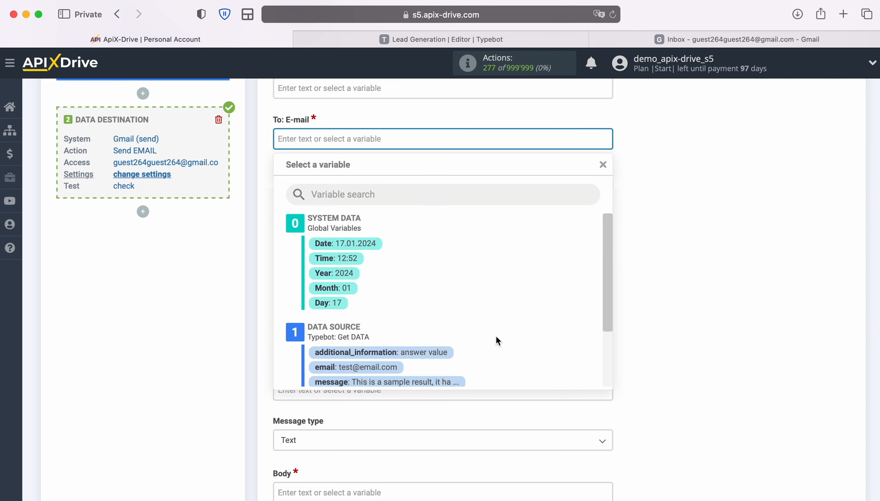
scroll(544, 332, "down", 3)
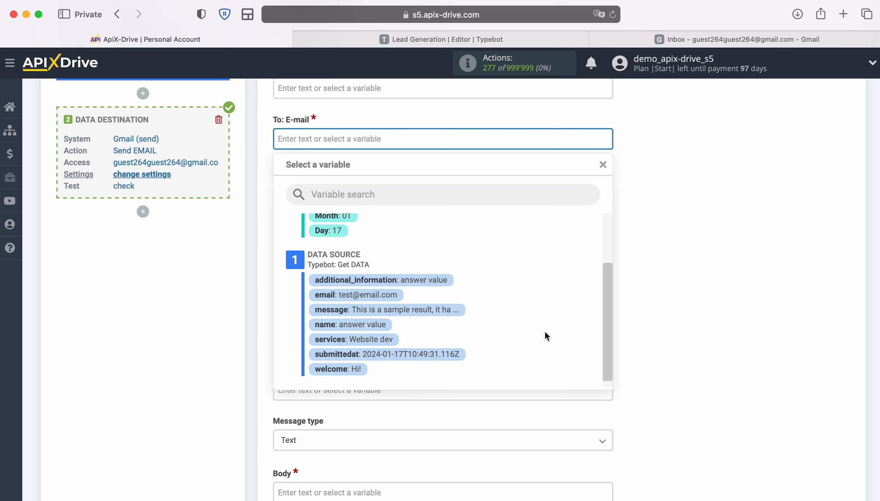
left_click(401, 296)
scroll(397, 293, "down", 2)
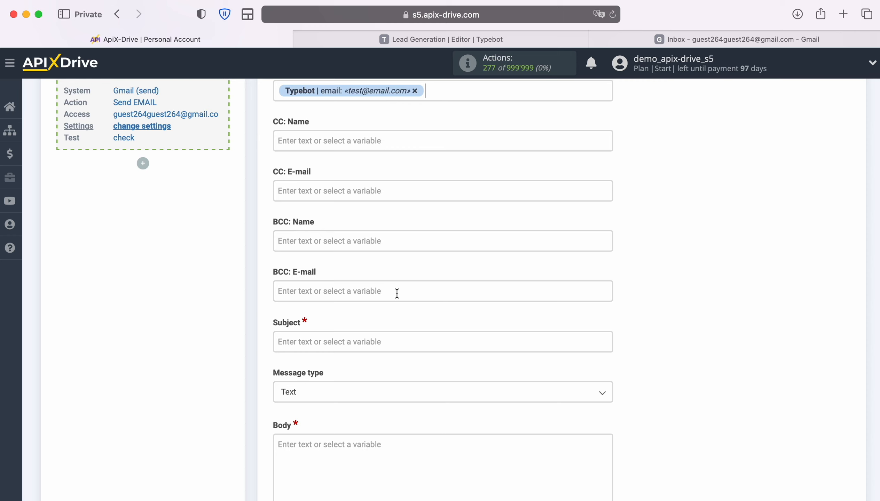
scroll(397, 294, "up", 3)
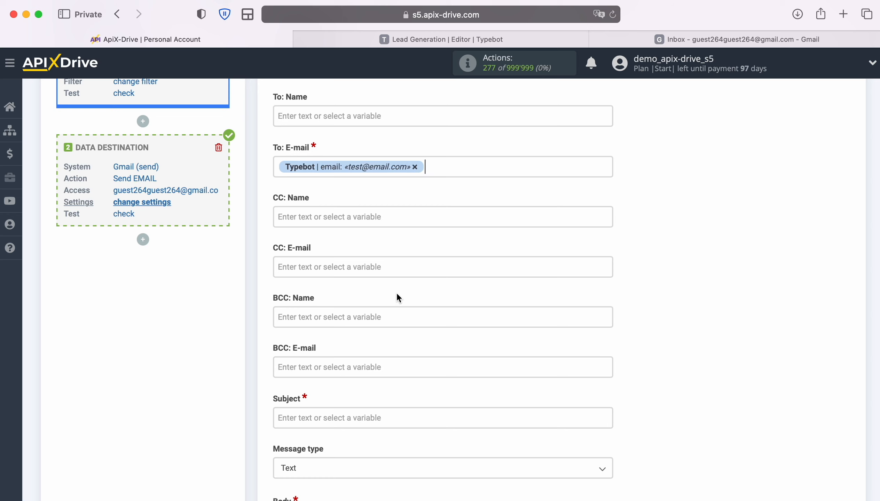
Set the recipient to the connected Gmail address and the subject to 'New Lead'.
left_click(415, 167)
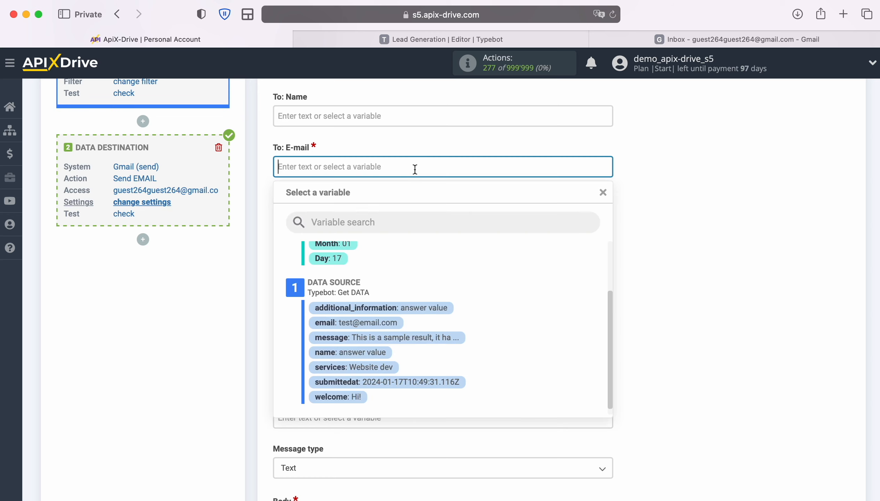
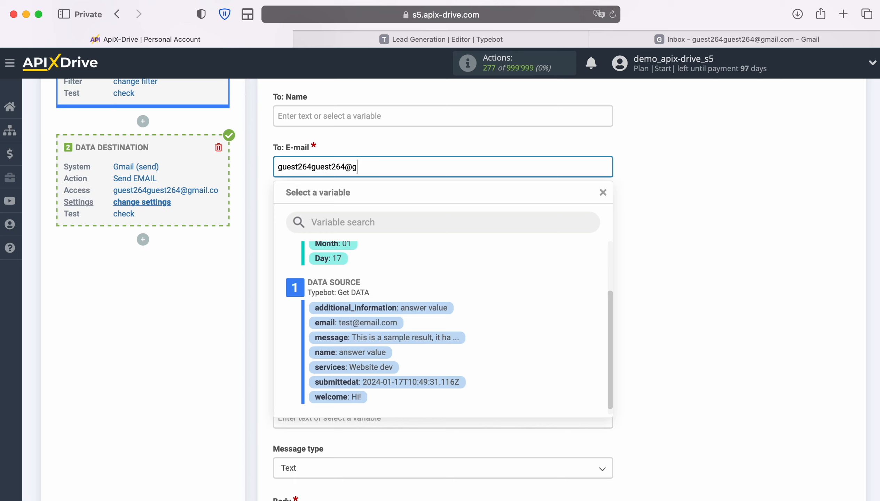
left_click(650, 217)
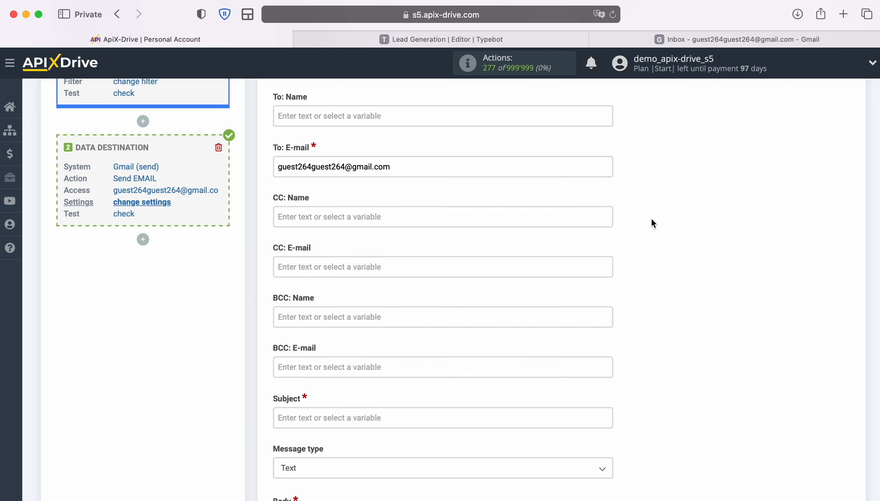
scroll(651, 235, "down", 5)
left_click(418, 218)
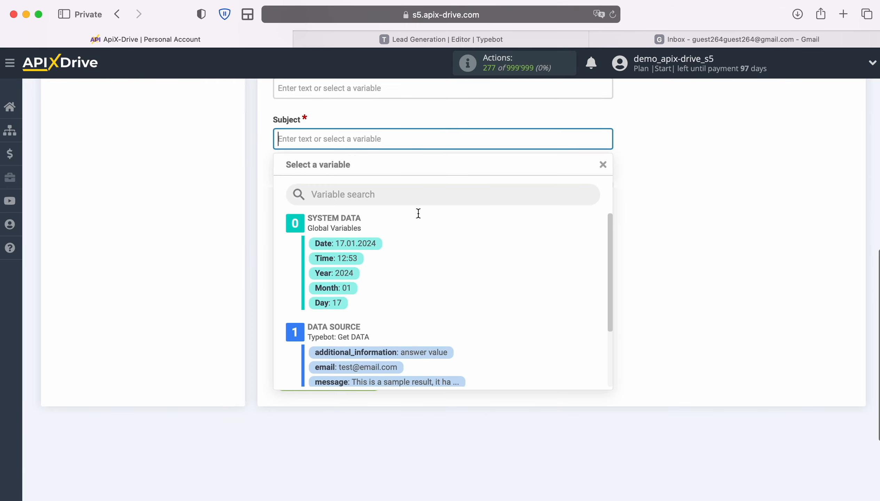
type("New Lead")
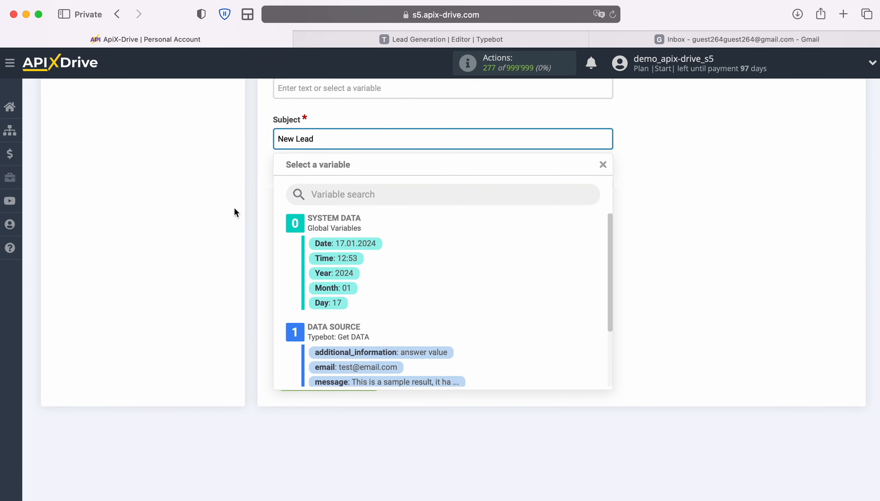
left_click(217, 218)
Write a 'New Lead' body with Name, Email and Message lines using Typebot variable chips.
left_click(307, 255)
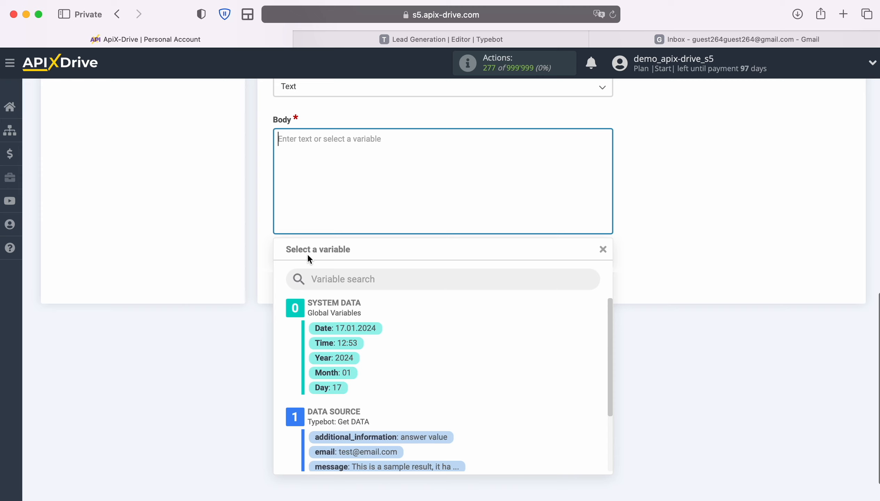
type("New Lead")
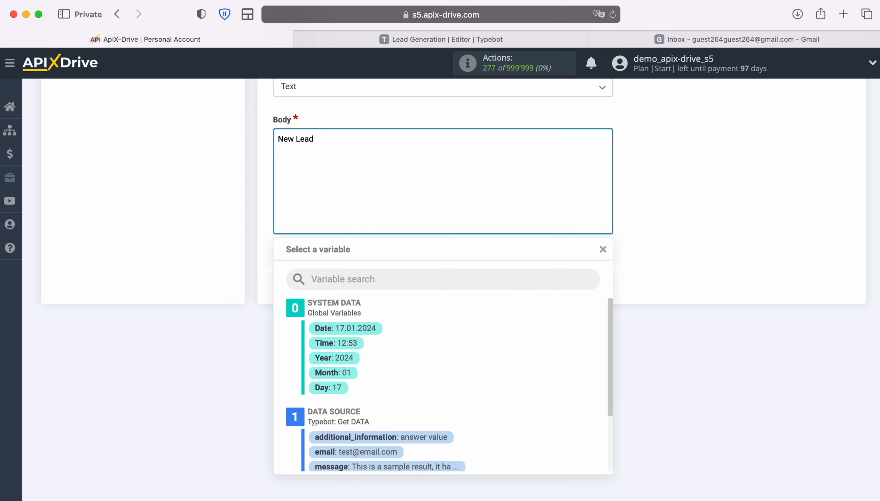
key("Return")
type("Name")
scroll(486, 421, "down", 3)
left_click(372, 419)
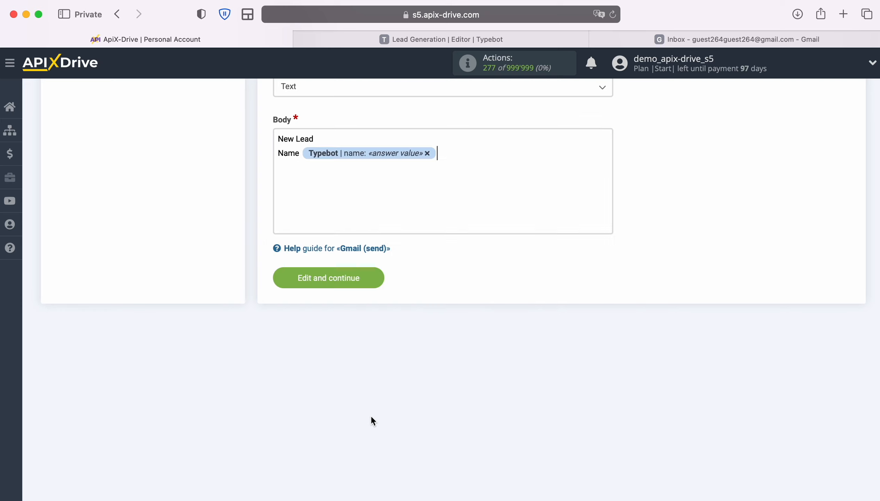
key("Return")
type("Email")
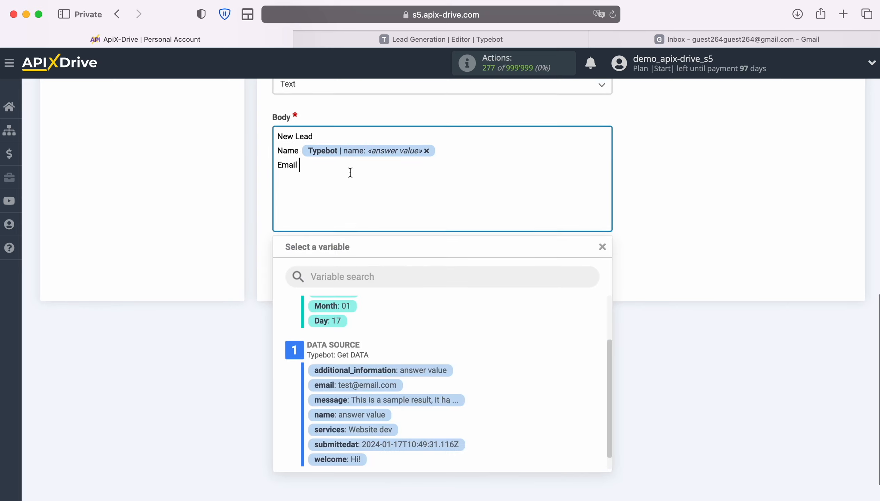
scroll(517, 361, "down", 2)
left_click(393, 374)
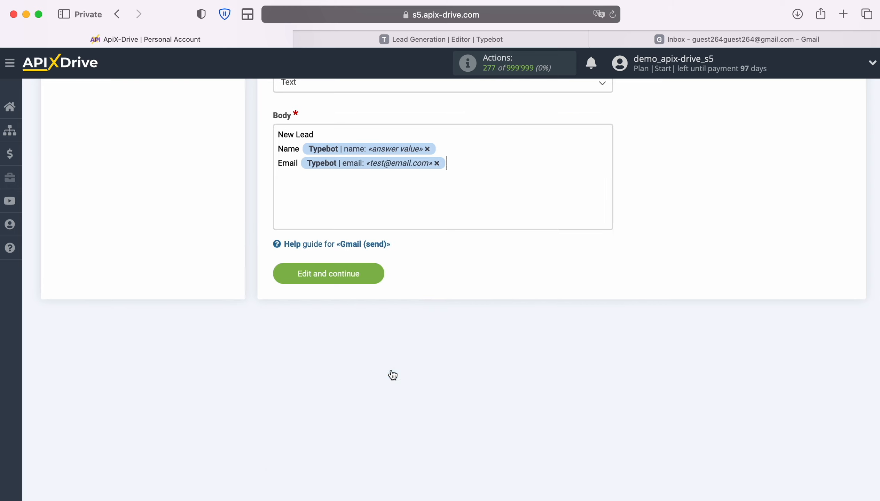
key("Return")
type("Message")
left_click(411, 384)
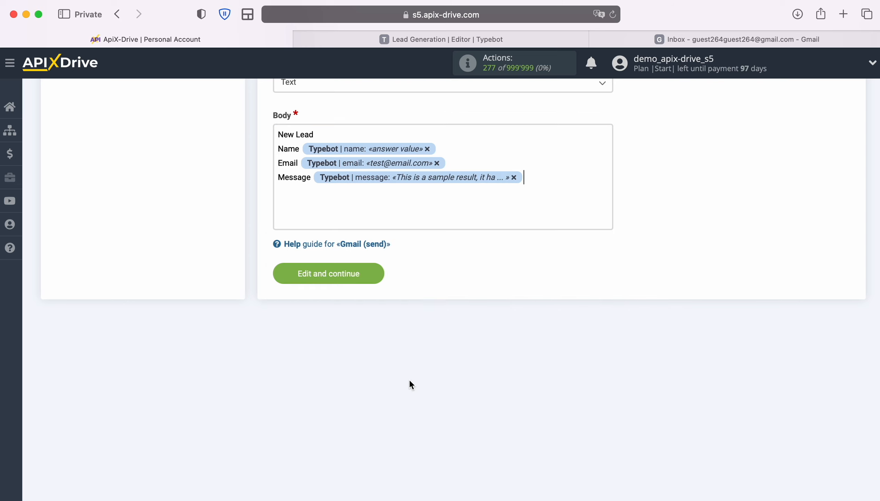
scroll(409, 380, "up", 3)
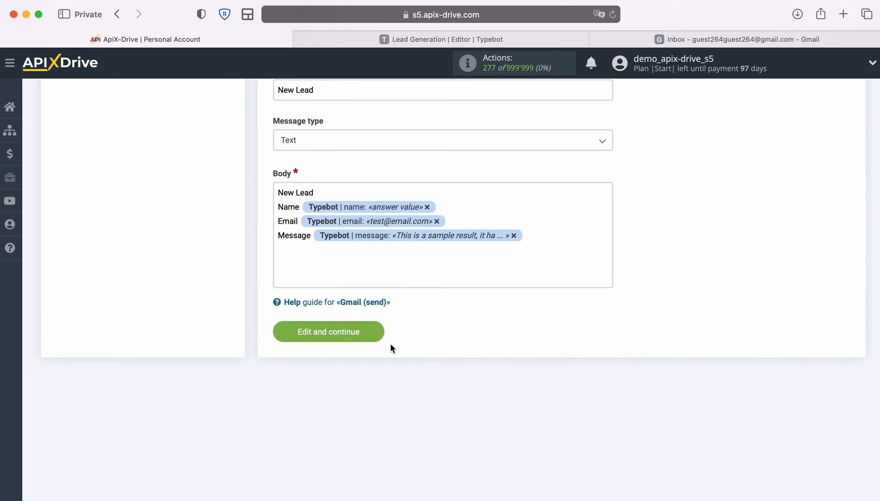
left_click(378, 331)
Send the test data to Gmail and check the inbox for the New Lead email.
scroll(791, 329, "down", 2)
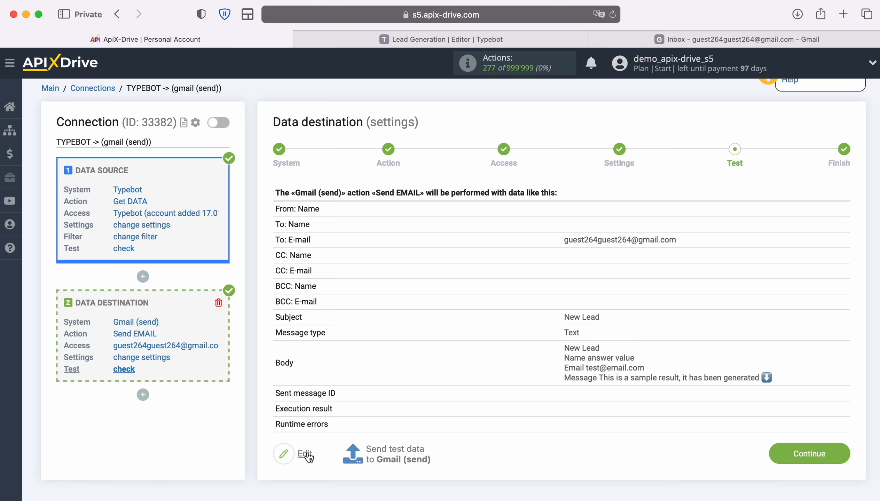
left_click(395, 454)
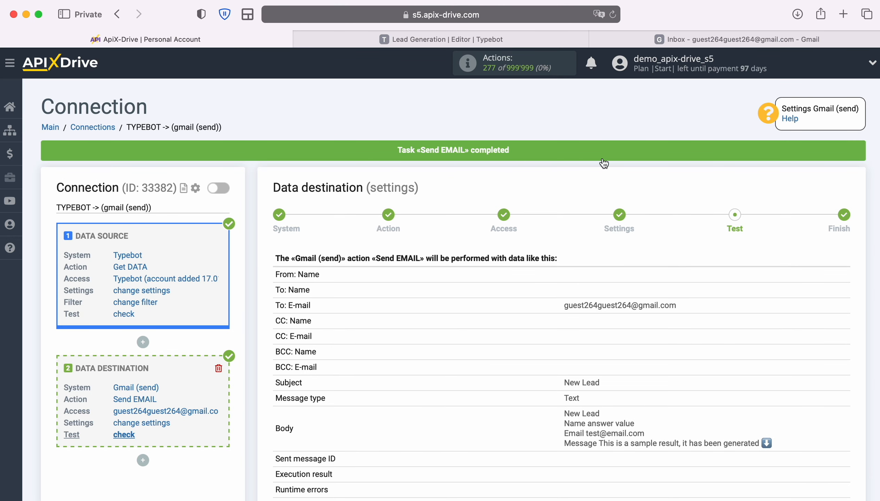
left_click(616, 41)
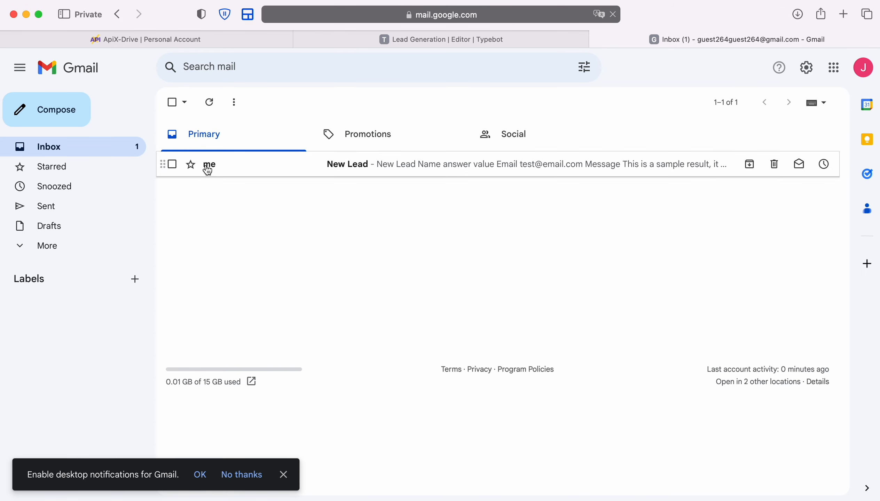
Read the New Lead email in the Gmail Inbox, then return to ApiX-Drive's Gmail (send) Test step.
left_click(206, 166)
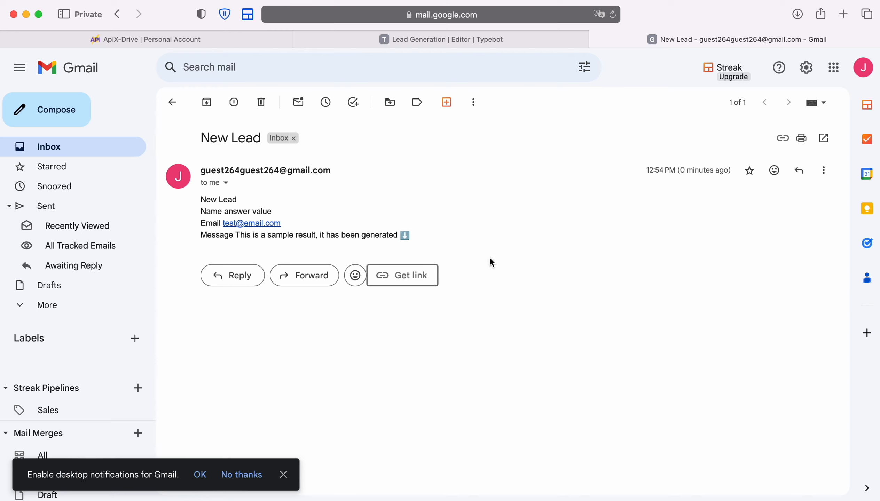
left_click(259, 44)
scroll(783, 315, "down", 2)
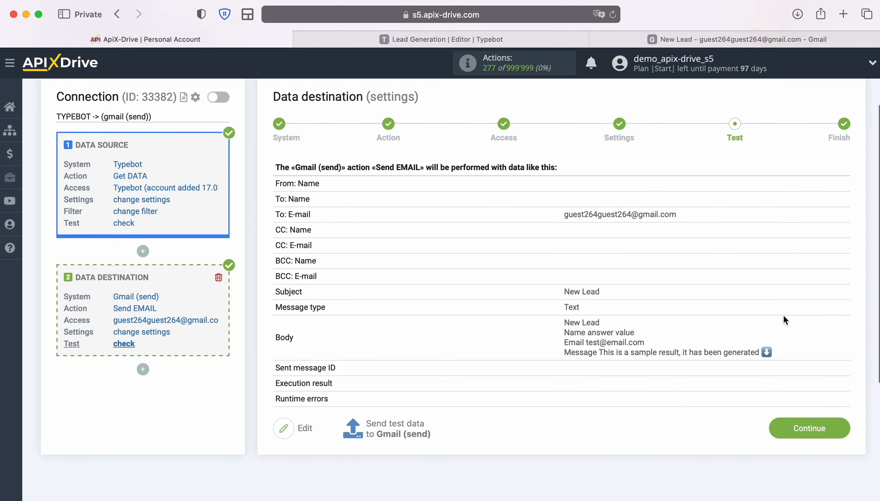
Complete the Gmail (send) destination, enable auto-update for TYPEBOT -> gmail (send), and set a 5-minute update interval.
left_click(837, 420)
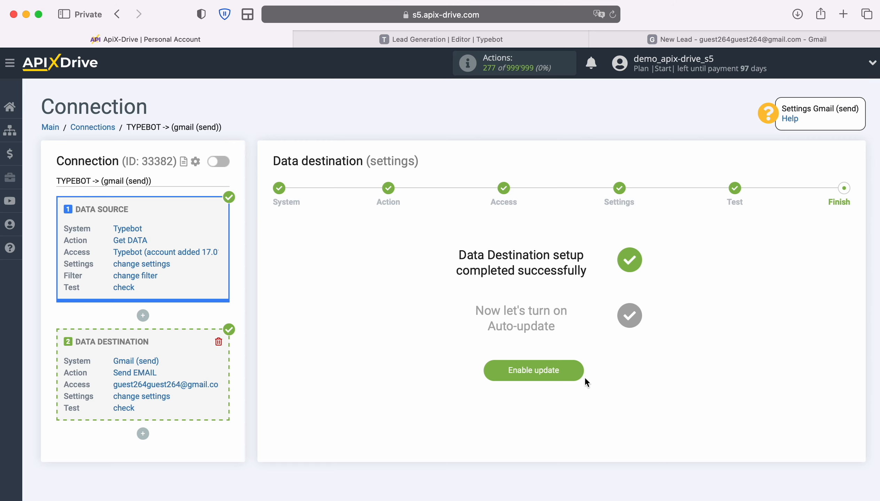
left_click(577, 368)
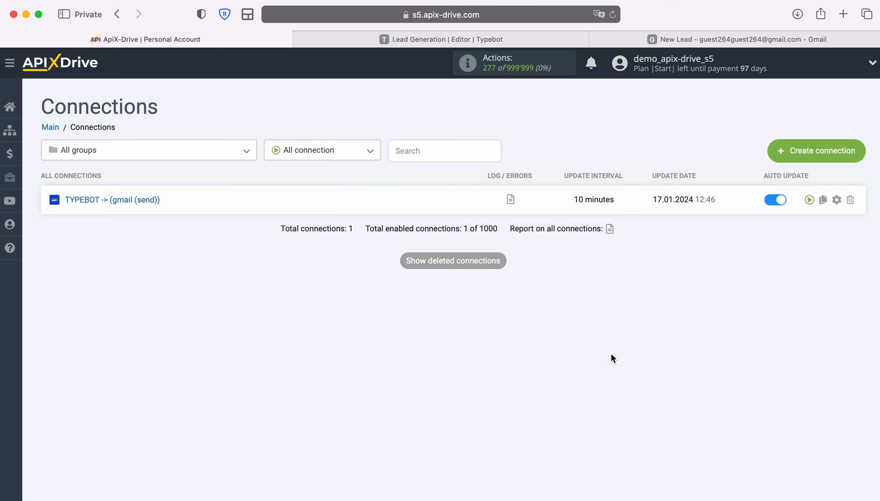
left_click(837, 199)
left_click(488, 286)
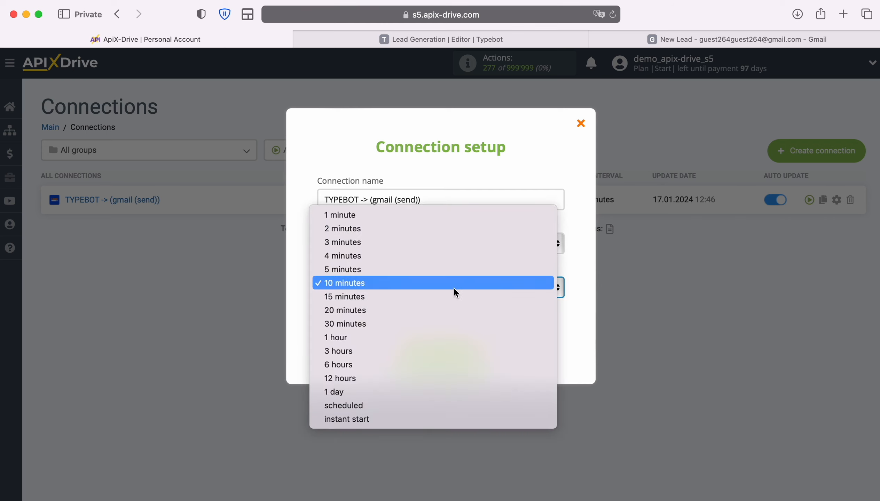
left_click(416, 270)
left_click(480, 349)
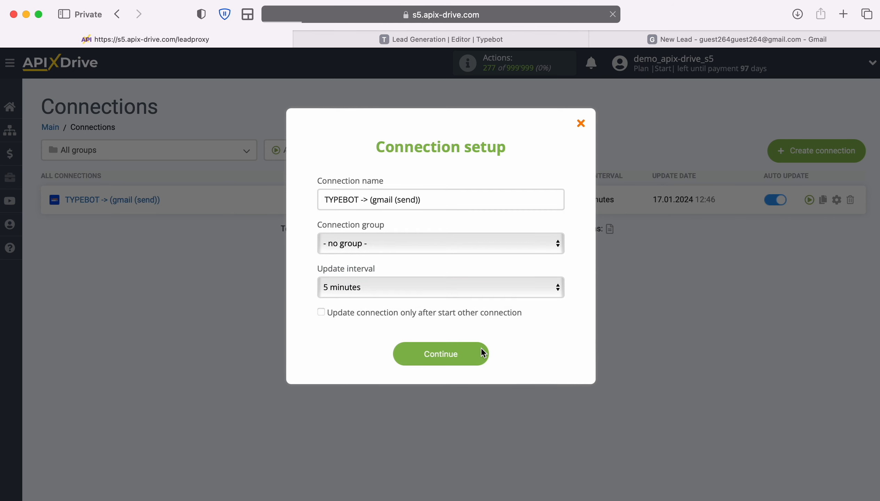